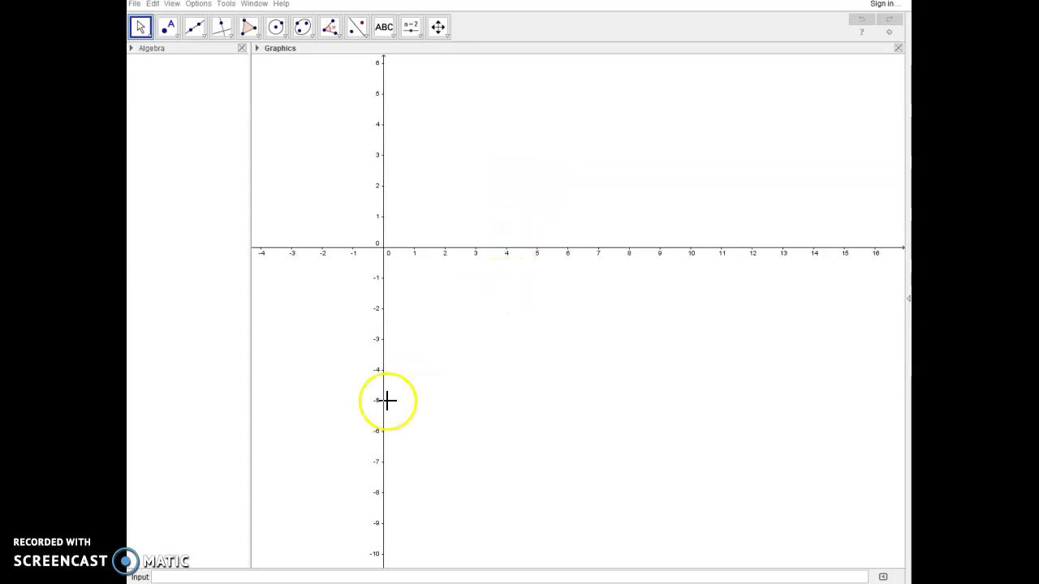
- Enter the equation y=3x+1 in the Input bar to graph the line
{"action": "left_click", "coordinate": [225, 578]}
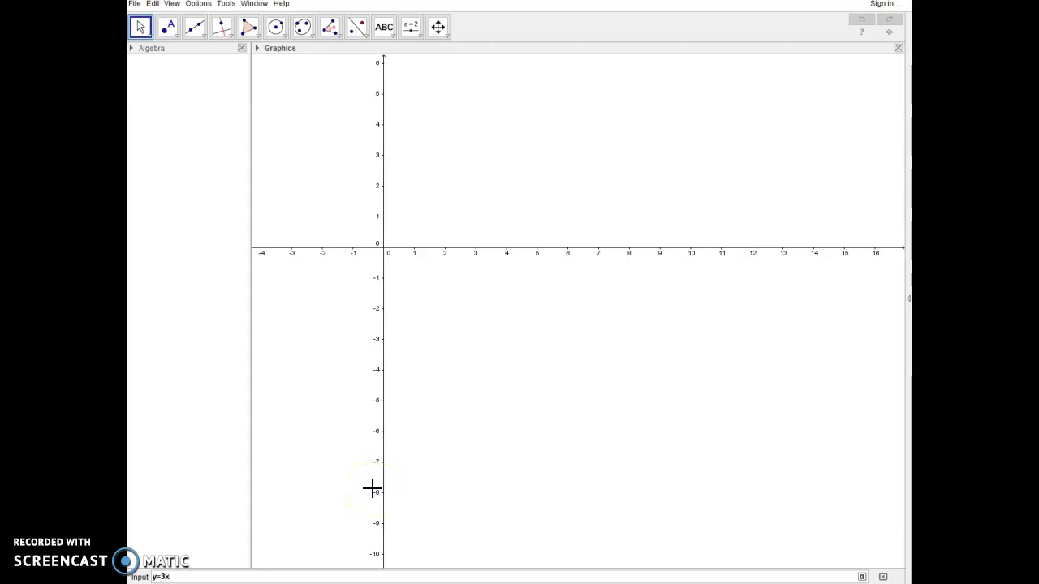
{"action": "type", "text": "y=3x+1"}
{"action": "key", "text": "Return"}
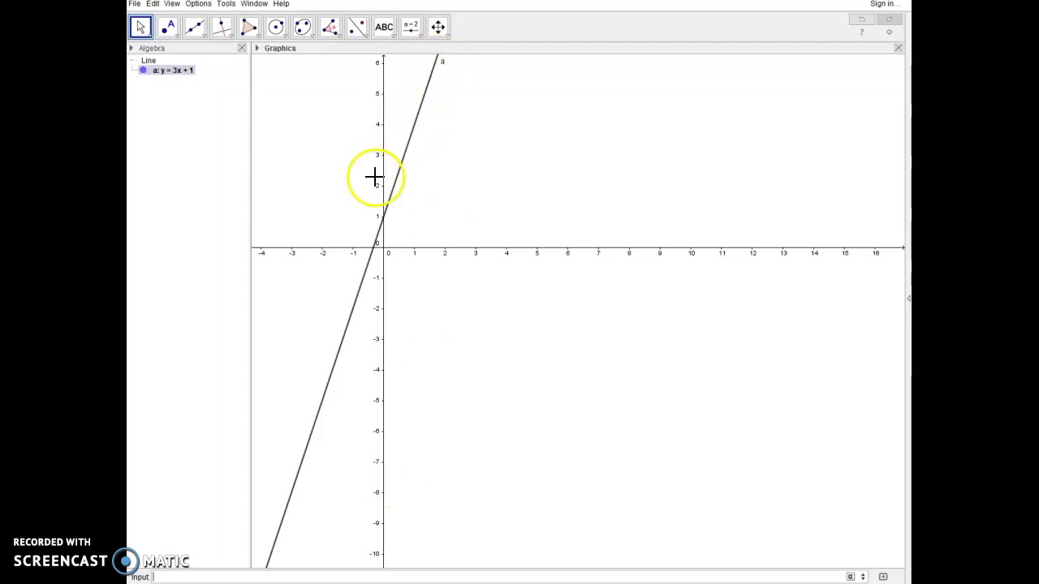
- Draw a circle with centre at point A passing through point B
{"action": "left_click", "coordinate": [276, 28]}
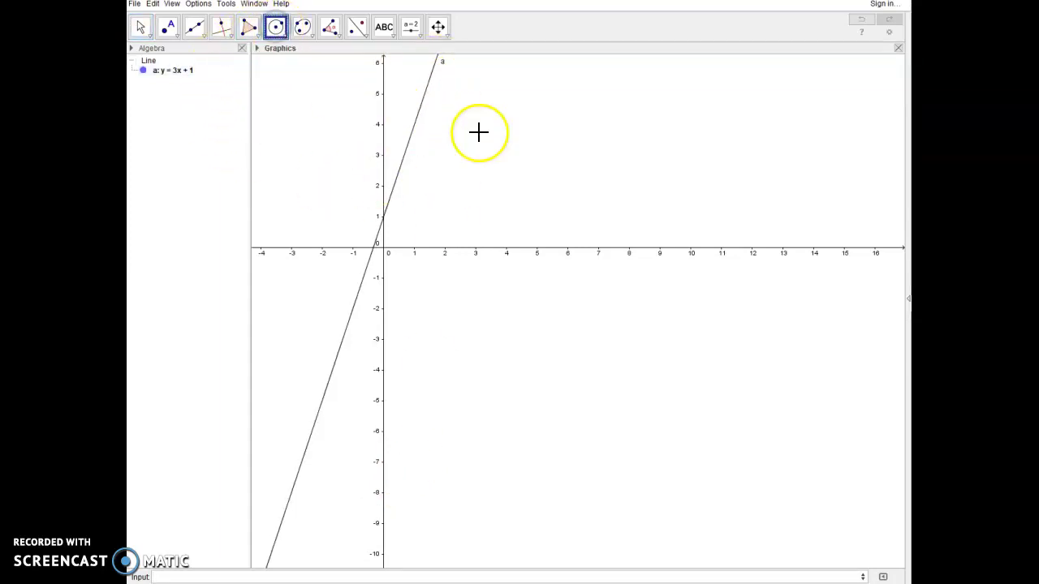
{"action": "left_click", "coordinate": [547, 144]}
{"action": "left_click", "coordinate": [595, 171]}
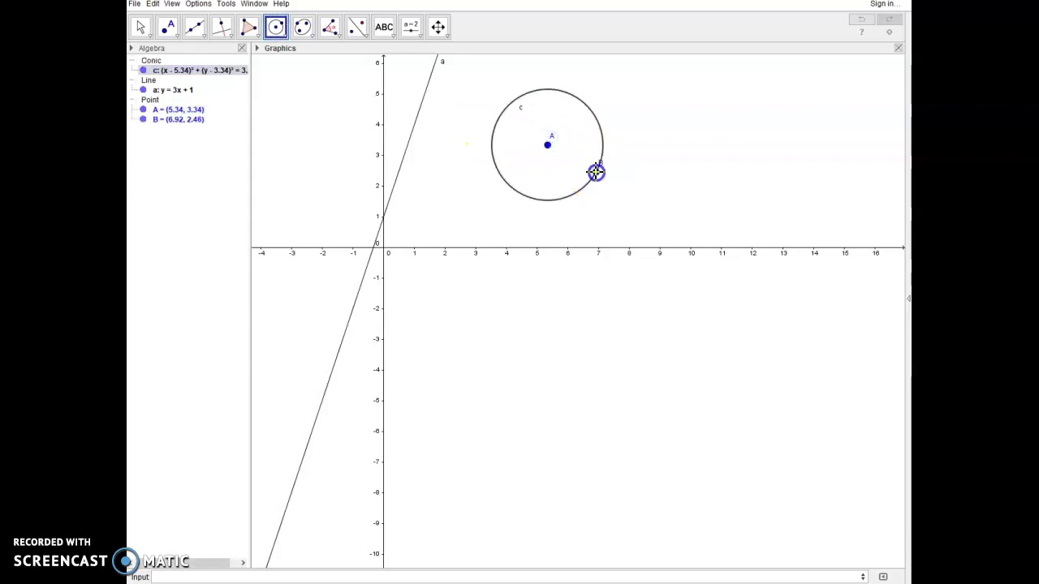
- Add a text object reading 'Hello' and drag it below the x-axis
{"action": "left_click", "coordinate": [384, 27]}
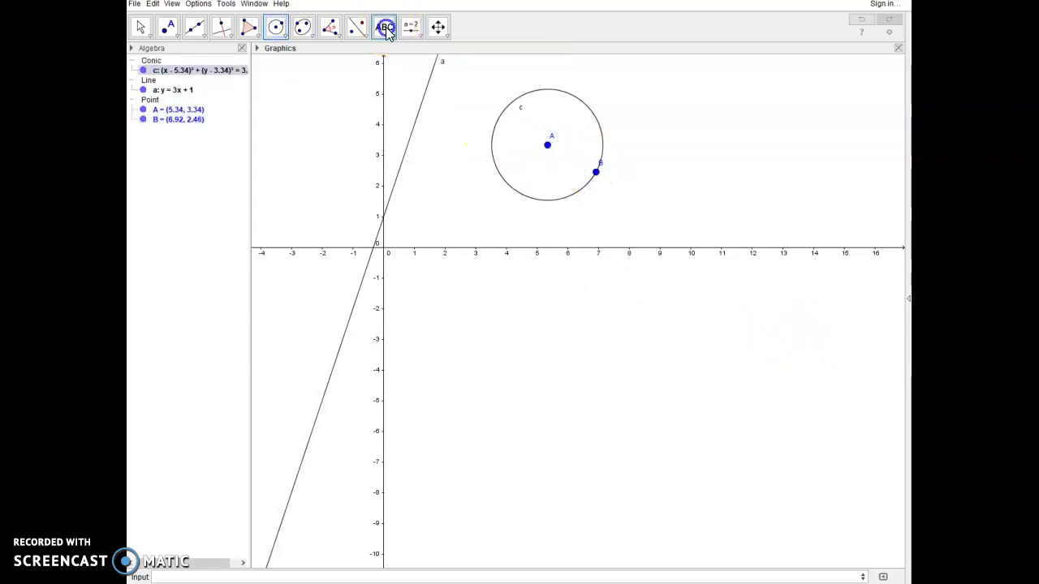
{"action": "left_click", "coordinate": [699, 206]}
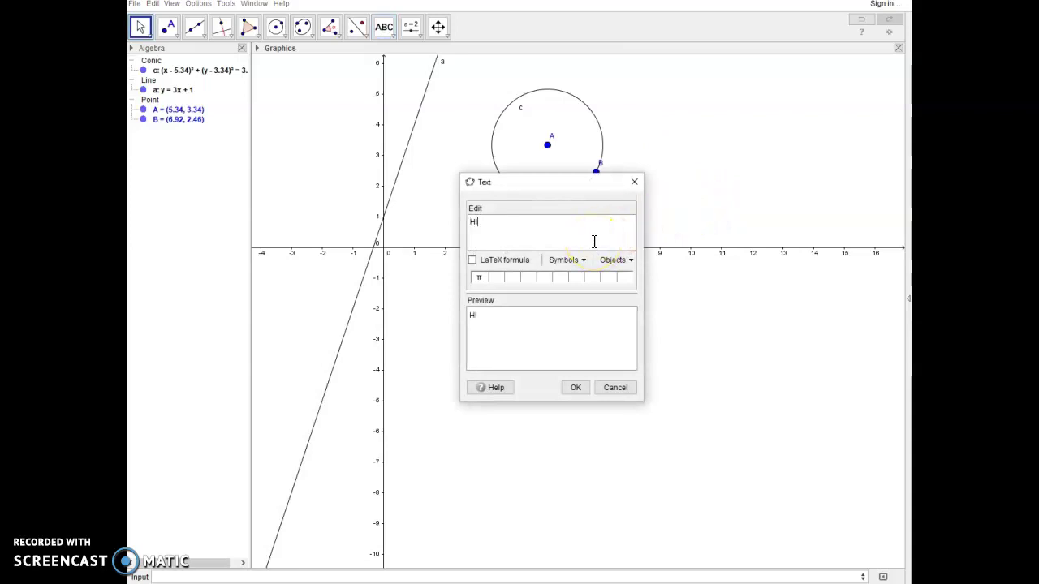
{"action": "left_click", "coordinate": [575, 388]}
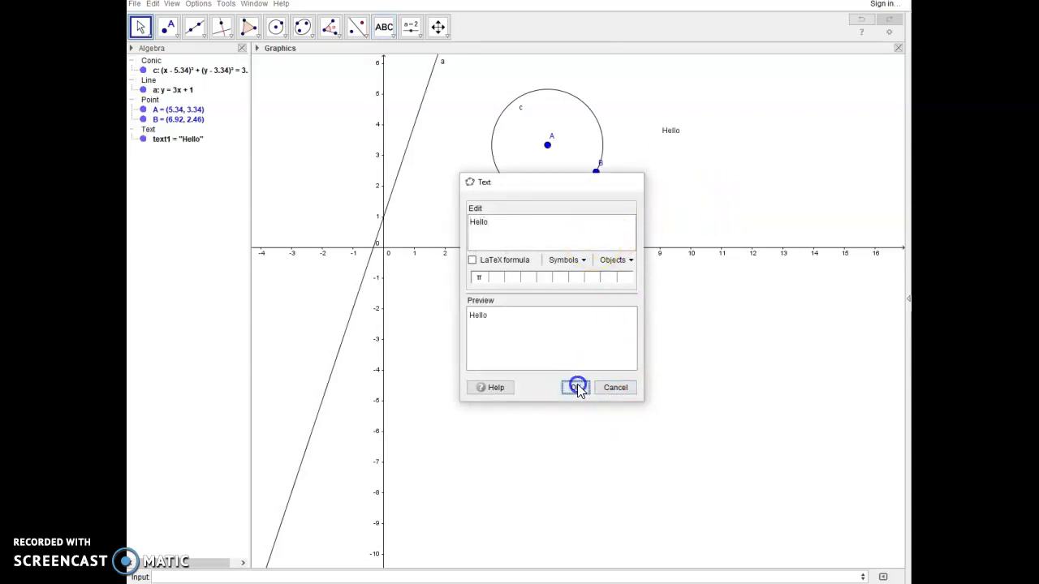
{"action": "left_click", "coordinate": [674, 137]}
{"action": "left_click_drag", "start_coordinate": [674, 137], "coordinate": [559, 317]}
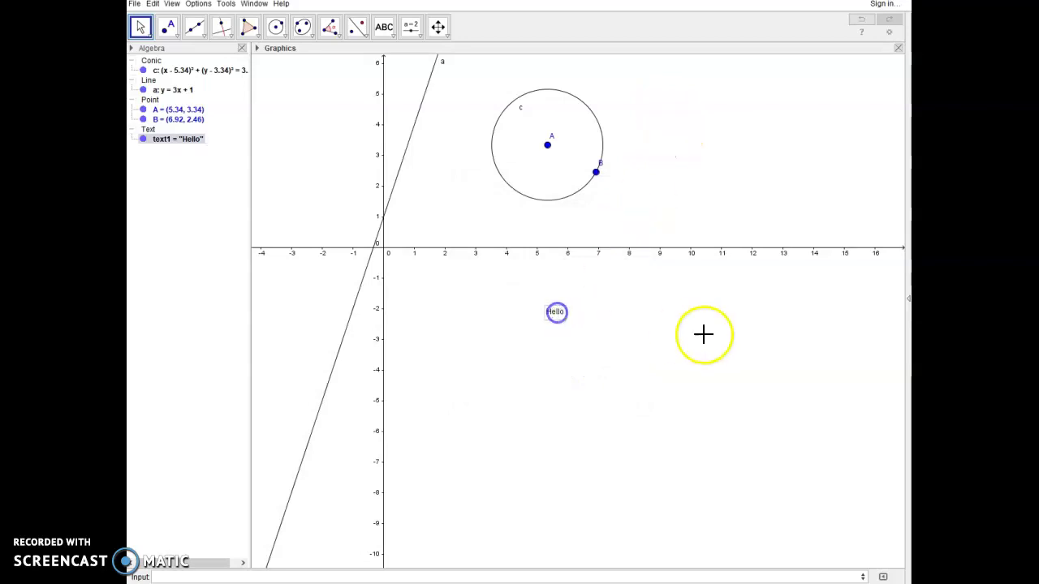
- Create a checkbox captioned 'This is a checkbox' beside the circle, cancelling a stray second checkbox
{"action": "left_click", "coordinate": [421, 37]}
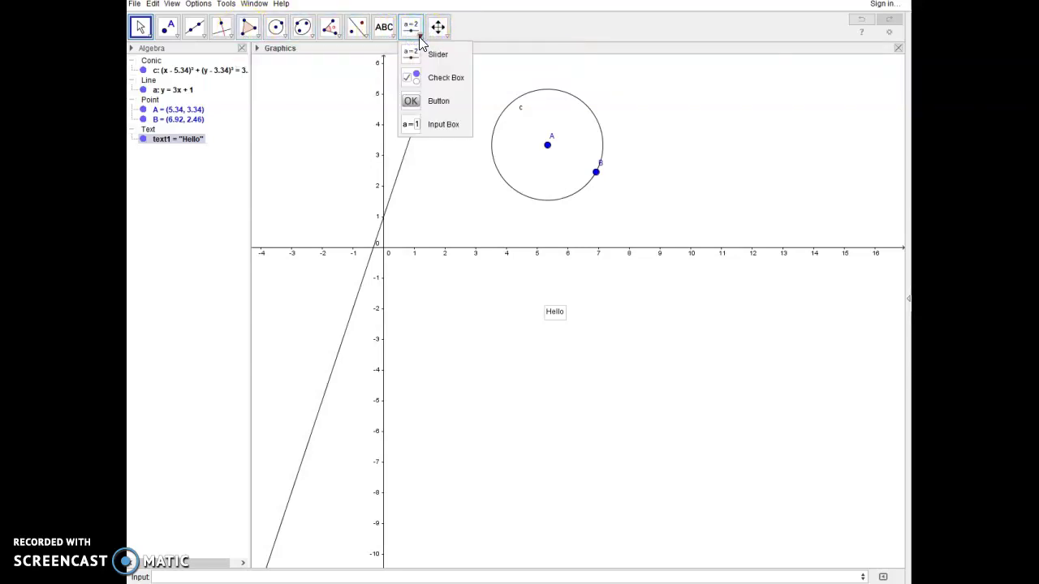
{"action": "left_click", "coordinate": [437, 121]}
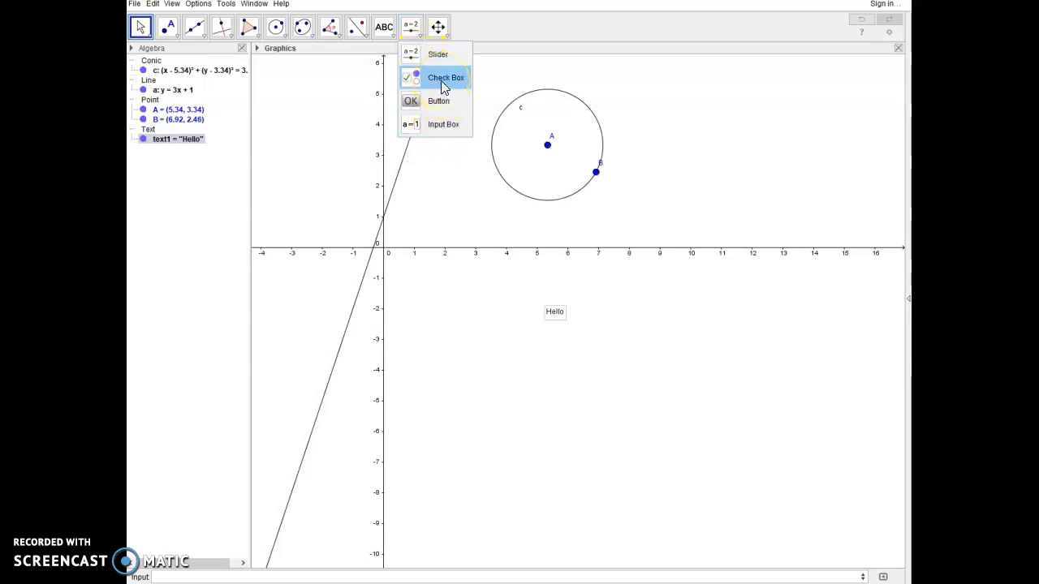
{"action": "left_click", "coordinate": [444, 81]}
{"action": "left_click", "coordinate": [670, 119]}
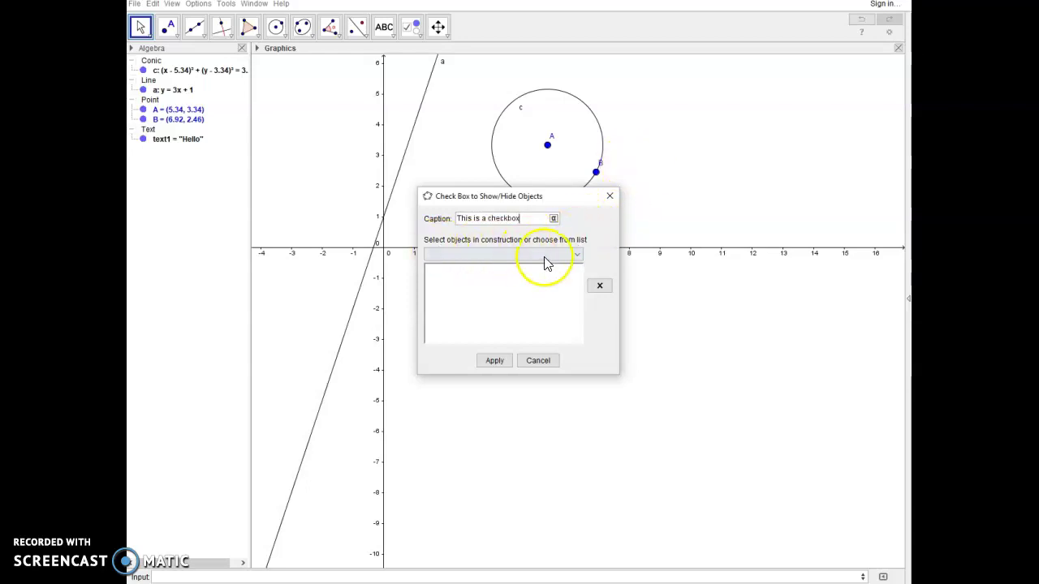
{"action": "left_click", "coordinate": [506, 360]}
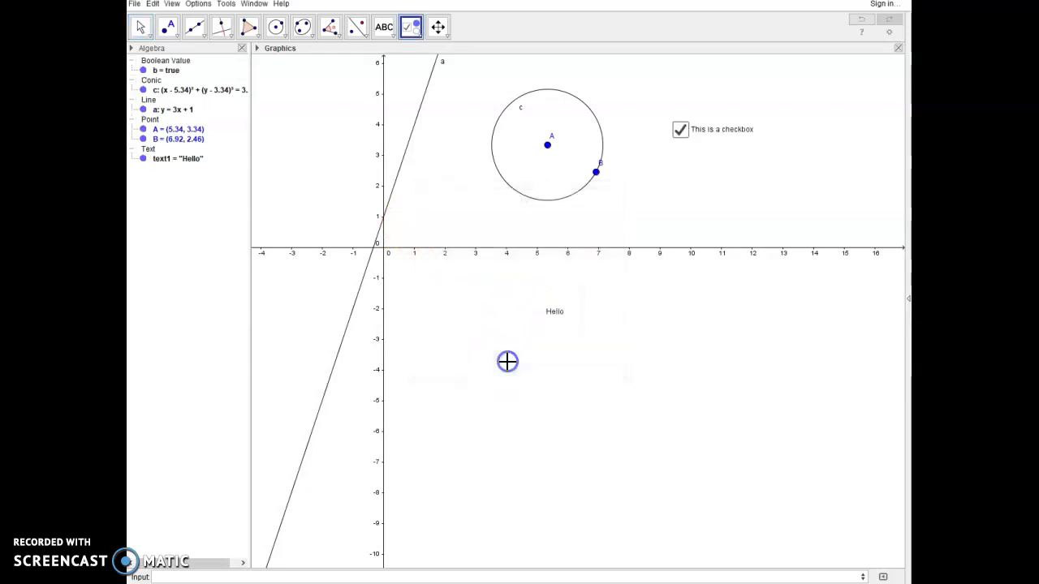
{"action": "left_click", "coordinate": [685, 132]}
{"action": "left_click", "coordinate": [621, 186]}
{"action": "left_click", "coordinate": [140, 27]}
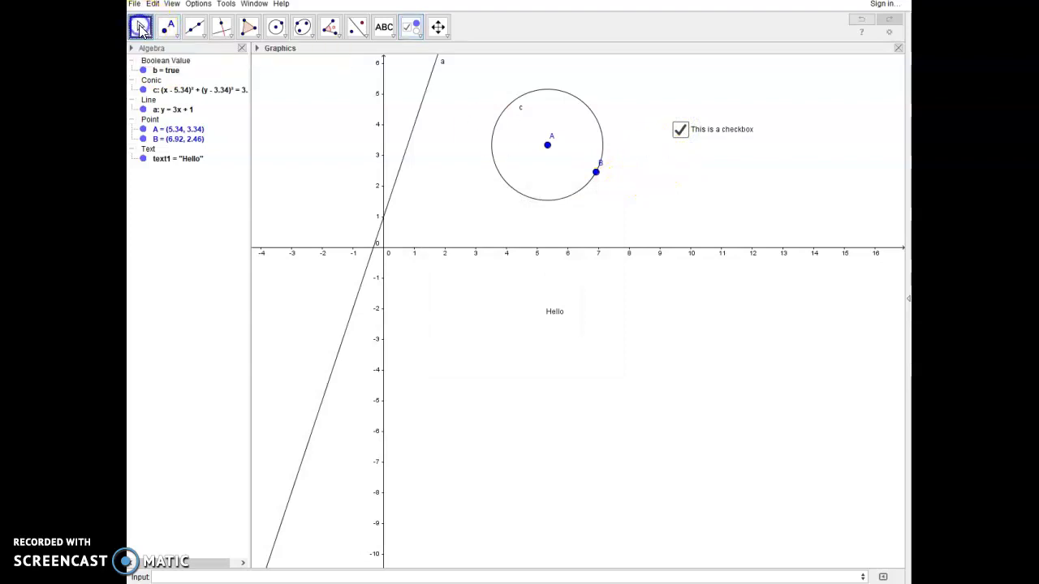
- Toggle the checkbox off, on and off again, leaving b = false
{"action": "left_click", "coordinate": [680, 128]}
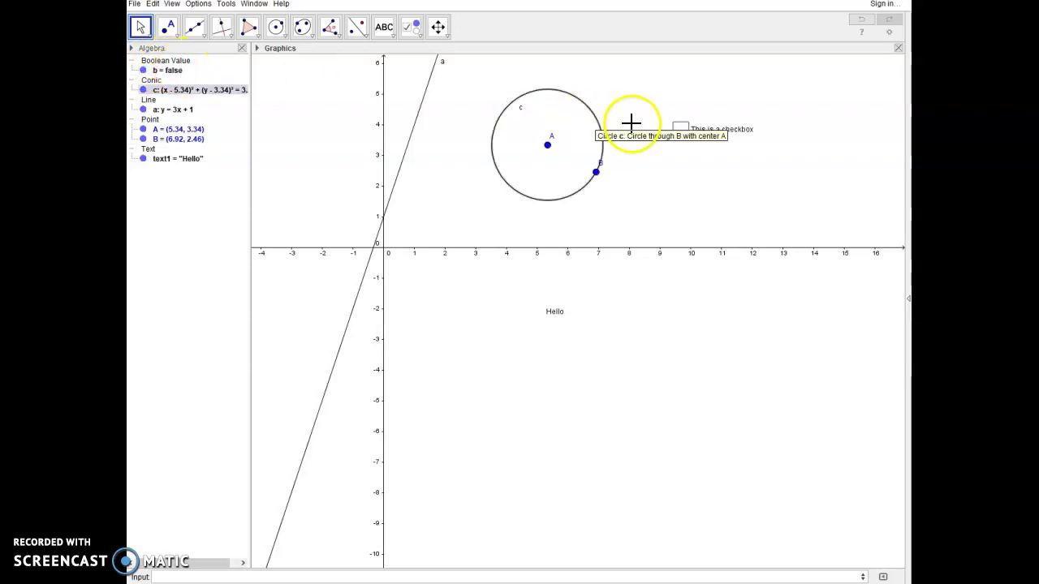
{"action": "left_click", "coordinate": [680, 132]}
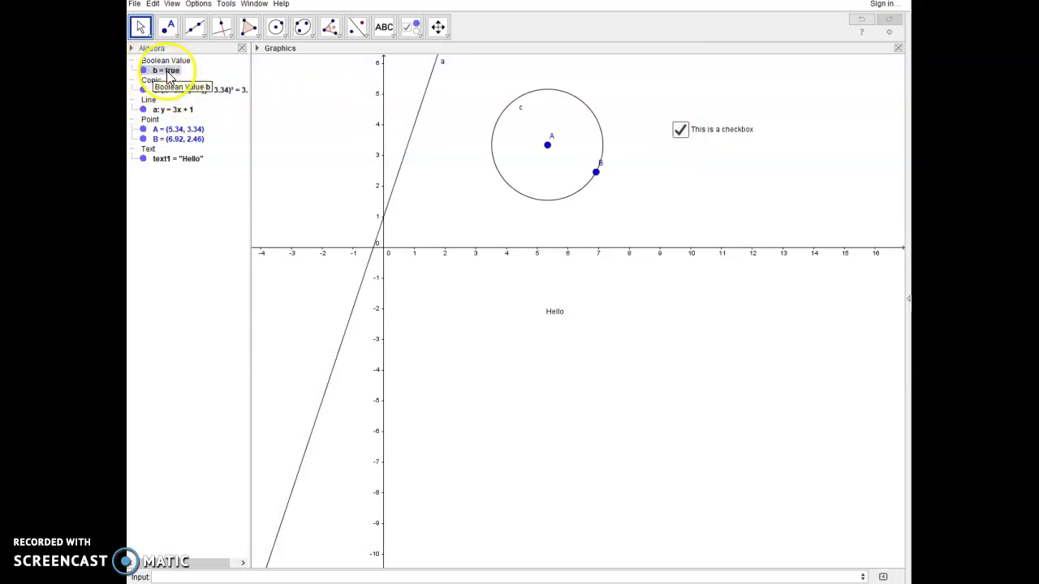
{"action": "left_click", "coordinate": [681, 135]}
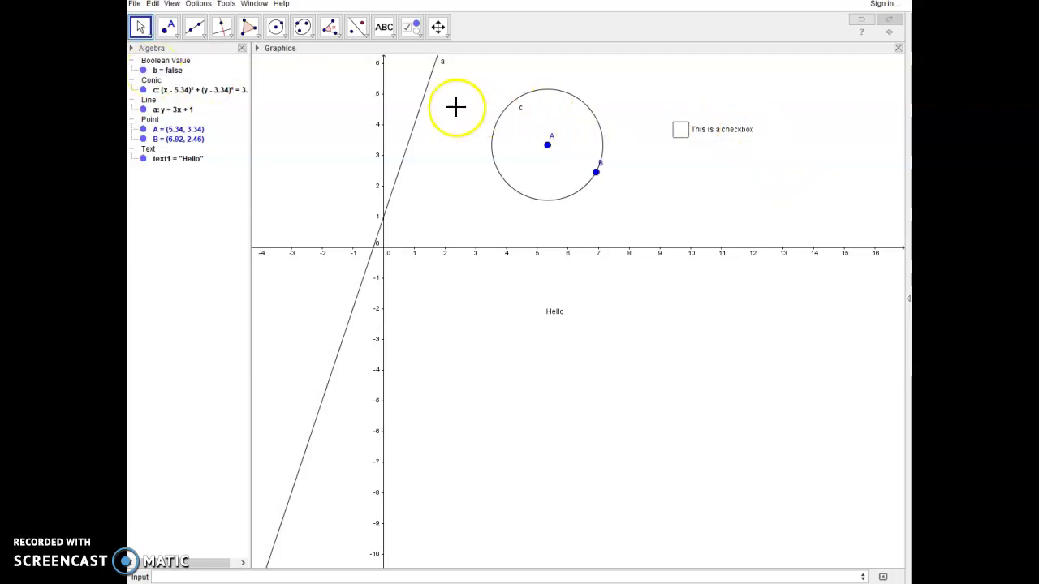
- Set line a's Condition to Show Object to b in its Advanced properties
{"action": "right_click", "coordinate": [420, 118]}
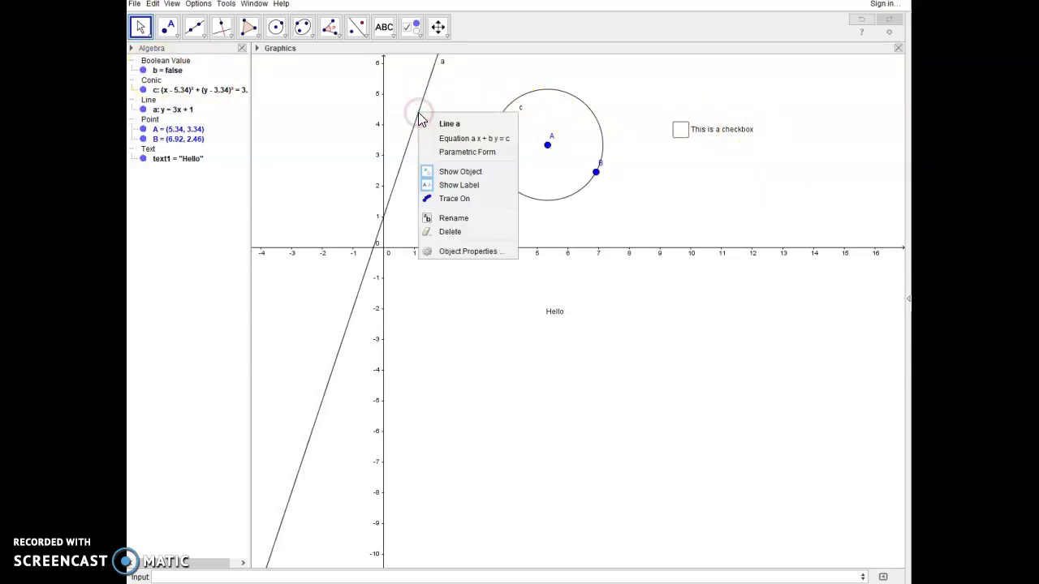
{"action": "left_click", "coordinate": [461, 251]}
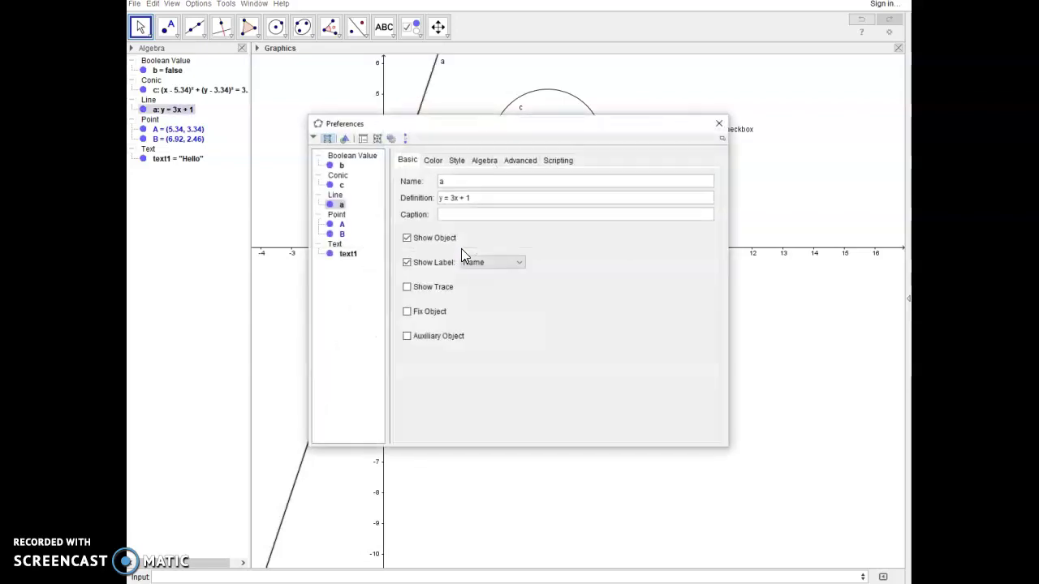
{"action": "left_click", "coordinate": [520, 160]}
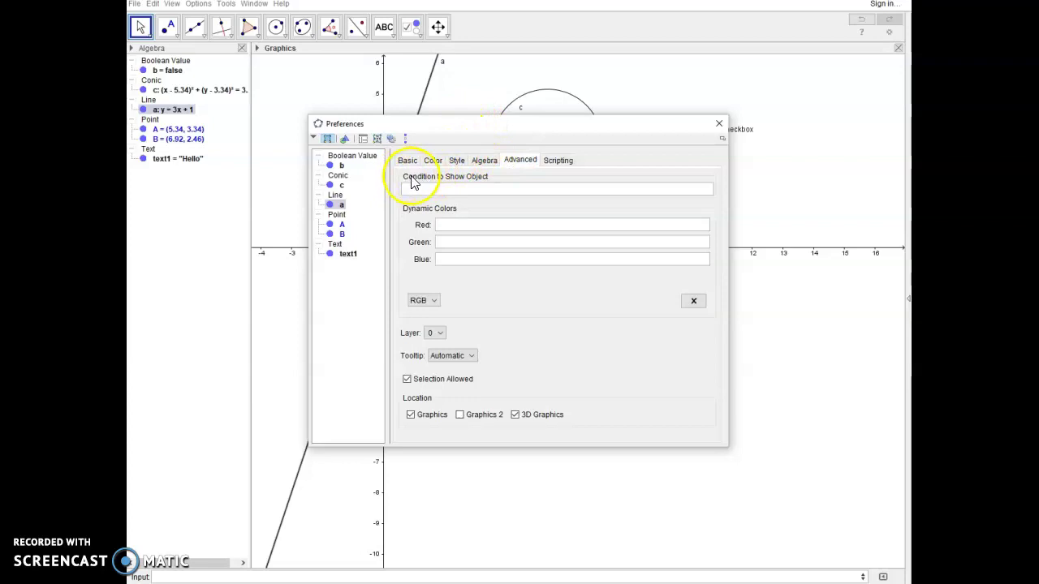
{"action": "left_click", "coordinate": [524, 191]}
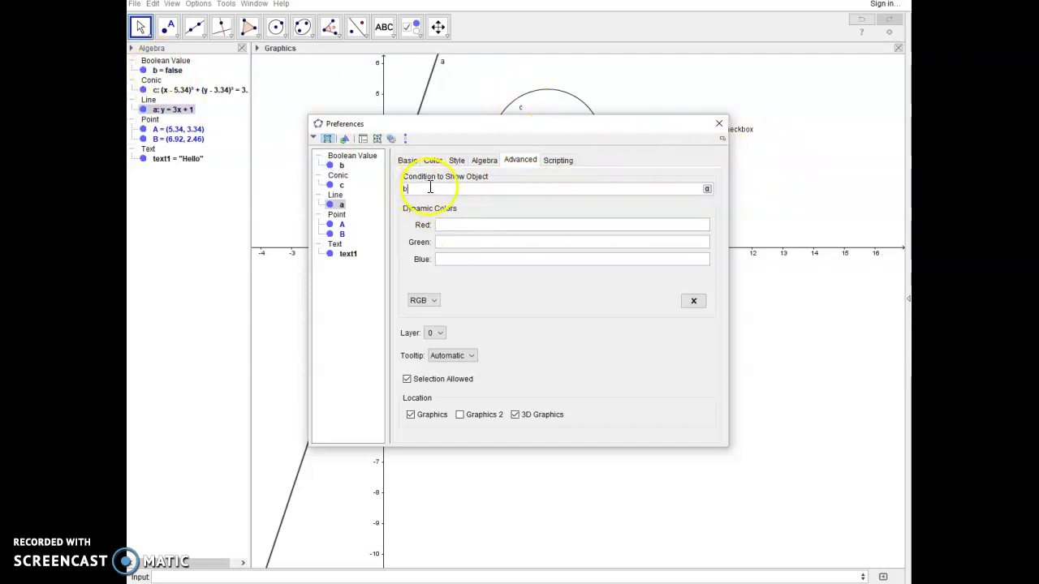
{"action": "left_click", "coordinate": [445, 226]}
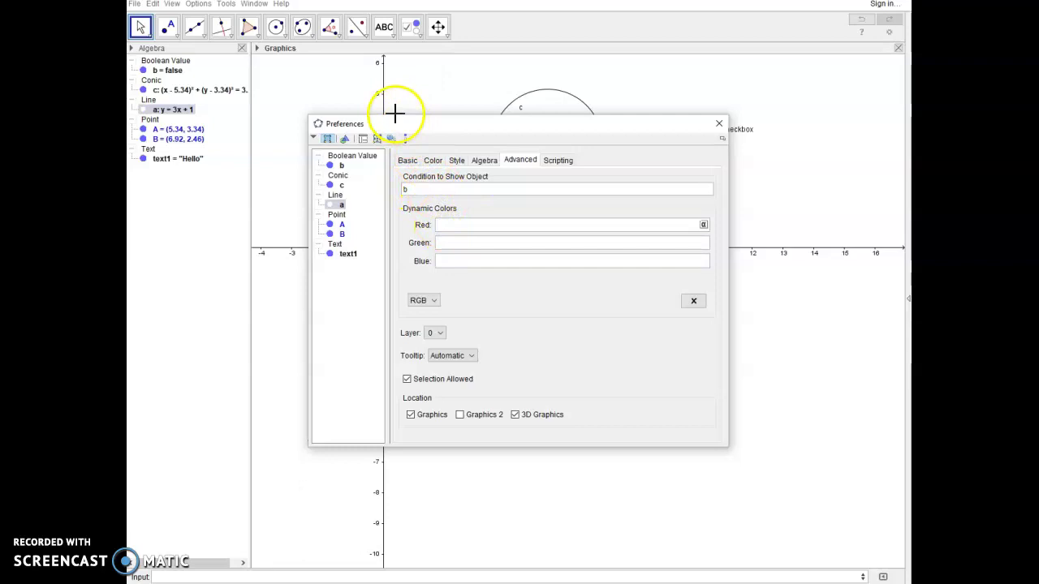
{"action": "left_click", "coordinate": [719, 123]}
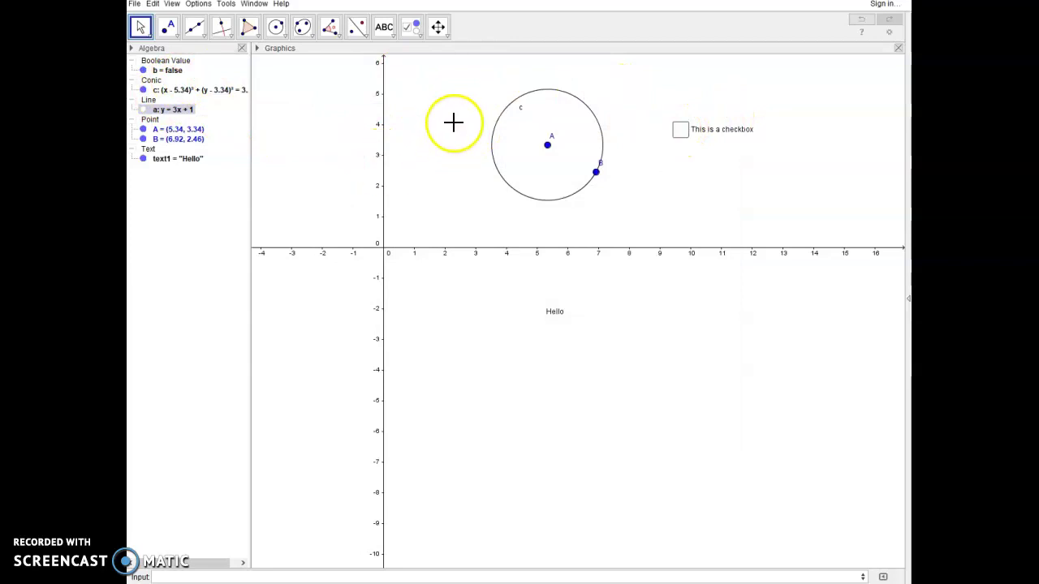
- Toggle the checkbox repeatedly to confirm the line appears and disappears
{"action": "left_click", "coordinate": [681, 131]}
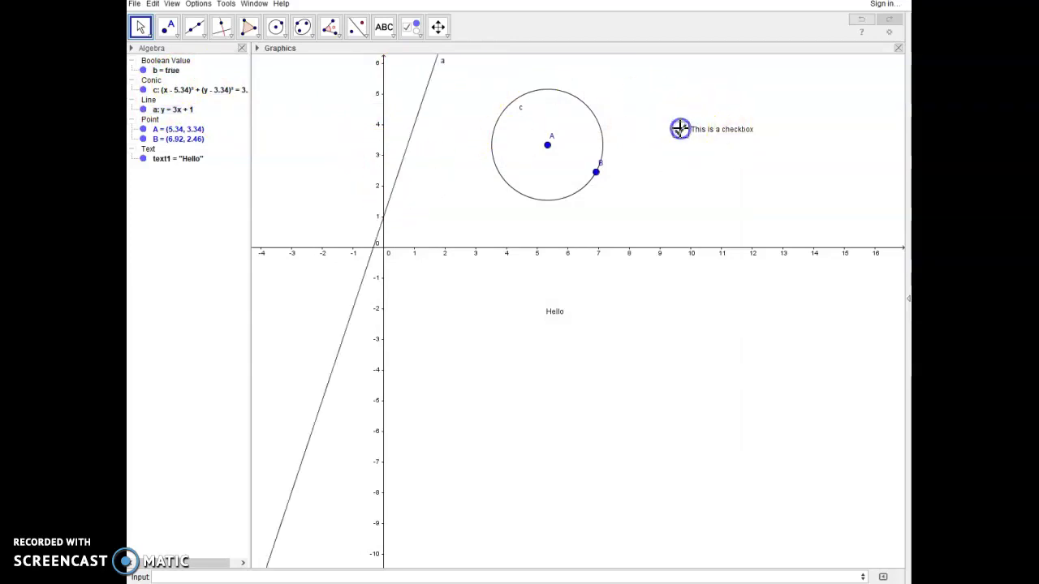
{"action": "left_click", "coordinate": [681, 129]}
{"action": "left_click", "coordinate": [680, 129]}
{"action": "left_click", "coordinate": [681, 129]}
{"action": "left_click", "coordinate": [680, 130]}
{"action": "left_click", "coordinate": [680, 129]}
{"action": "left_click", "coordinate": [681, 130]}
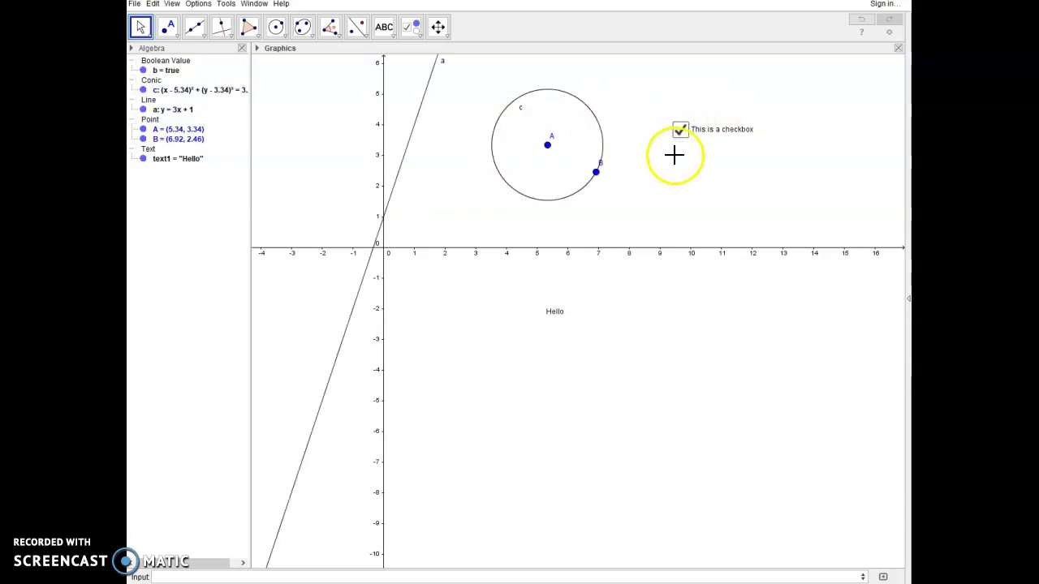
- Set circle c's Condition to Show Object to b in its Advanced properties
{"action": "right_click", "coordinate": [593, 118]}
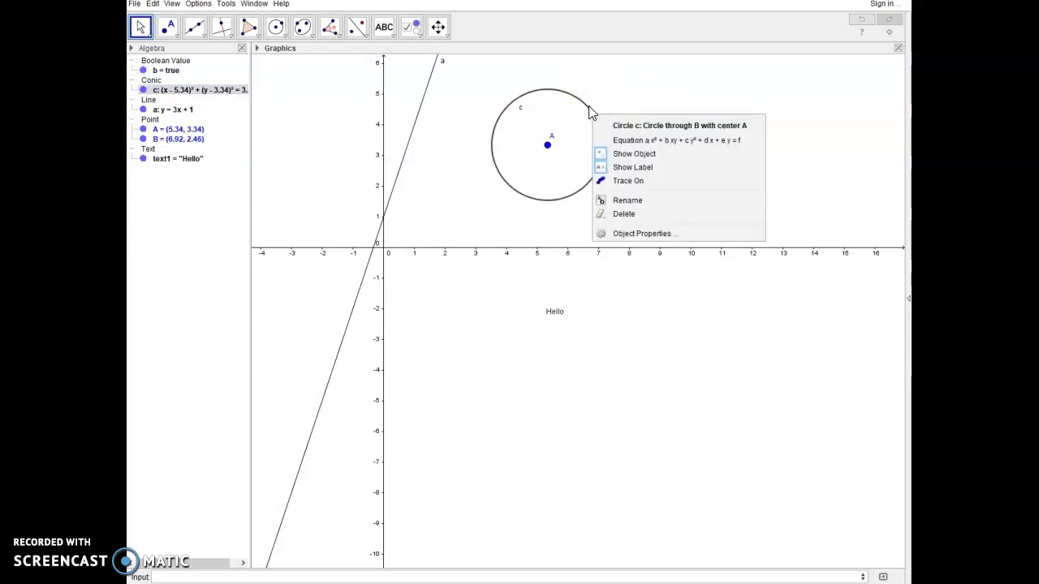
{"action": "right_click", "coordinate": [590, 108]}
{"action": "left_click", "coordinate": [627, 226]}
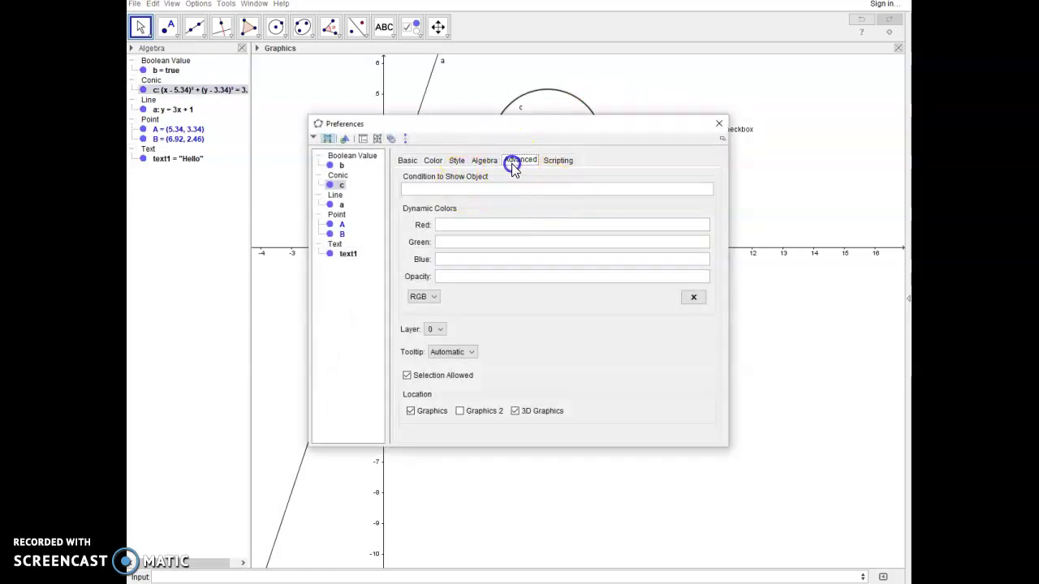
{"action": "left_click", "coordinate": [470, 187]}
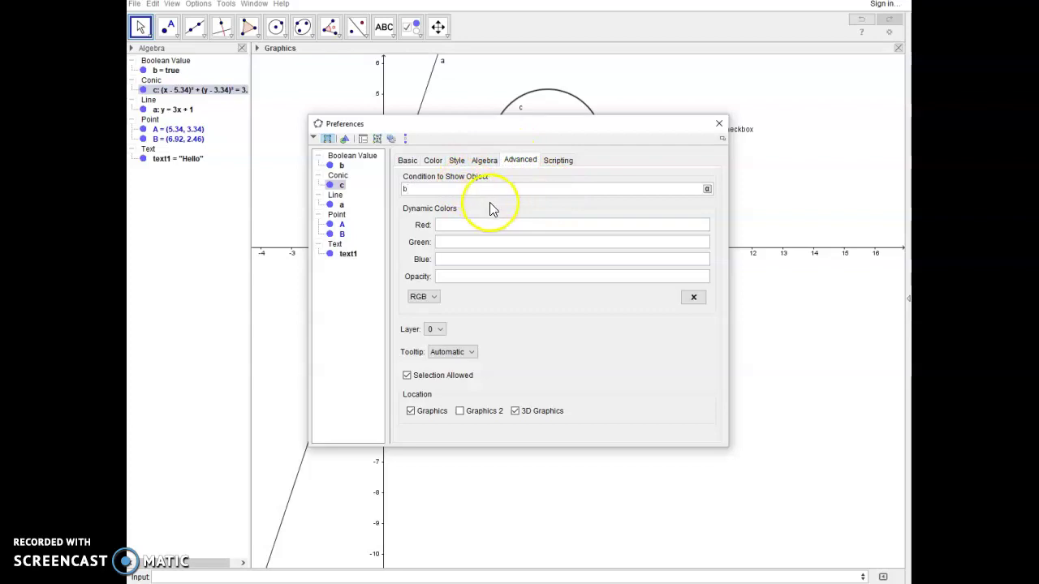
{"action": "left_click", "coordinate": [519, 225]}
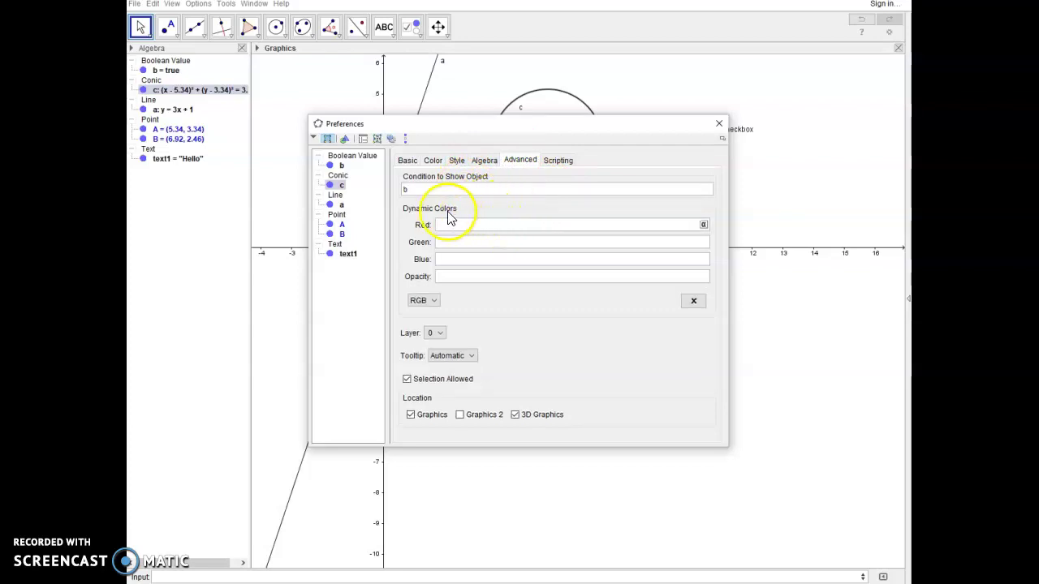
{"action": "left_click", "coordinate": [490, 230]}
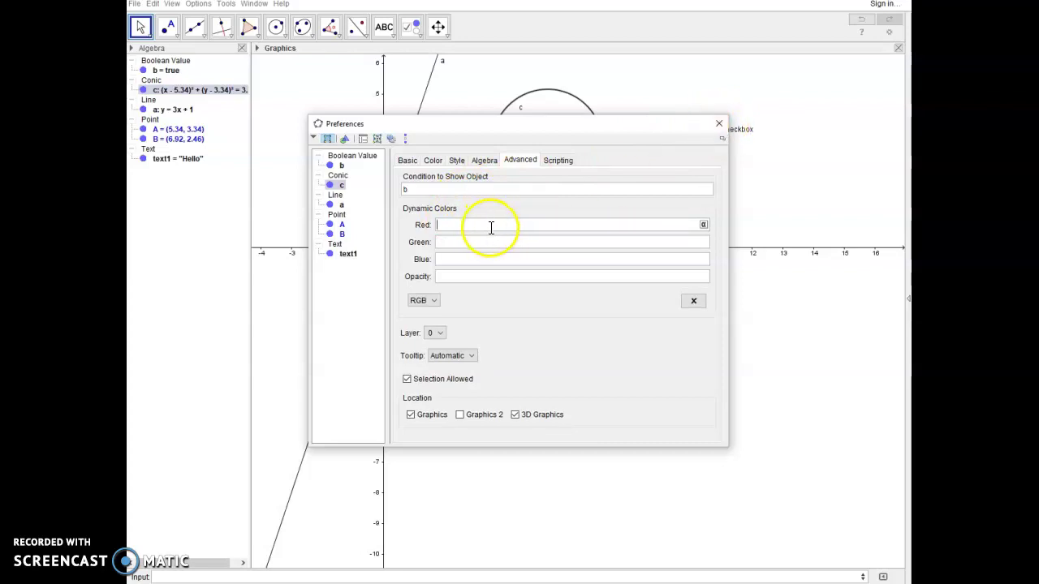
{"action": "left_click", "coordinate": [491, 240]}
{"action": "left_click", "coordinate": [502, 189]}
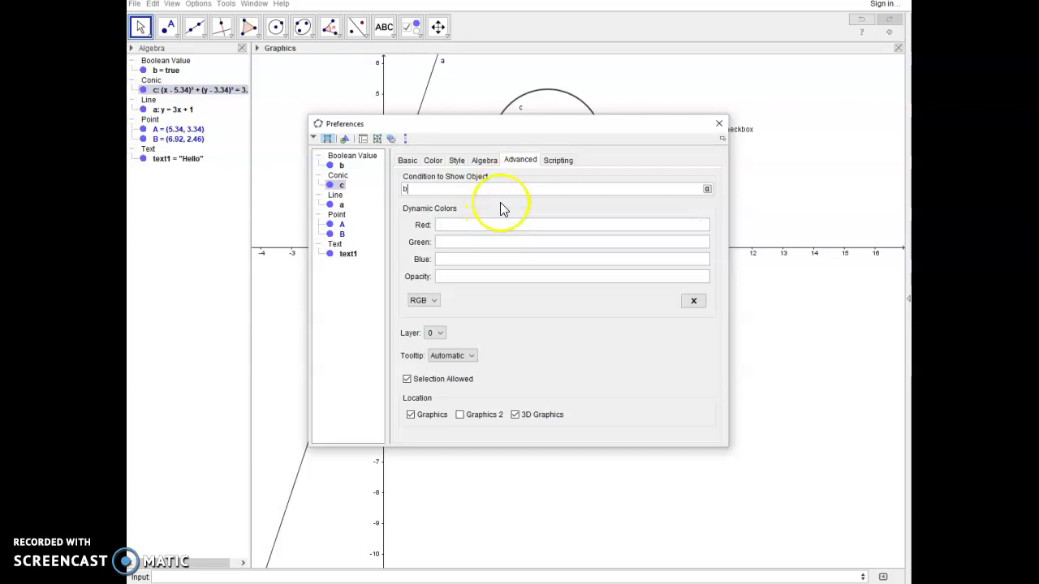
{"action": "left_click", "coordinate": [503, 227]}
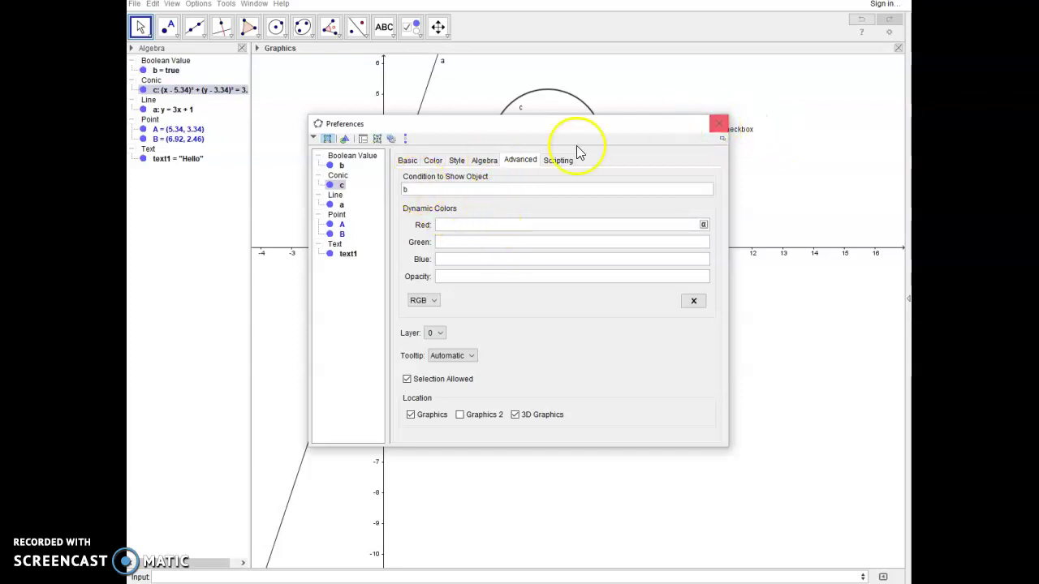
{"action": "left_click", "coordinate": [718, 123]}
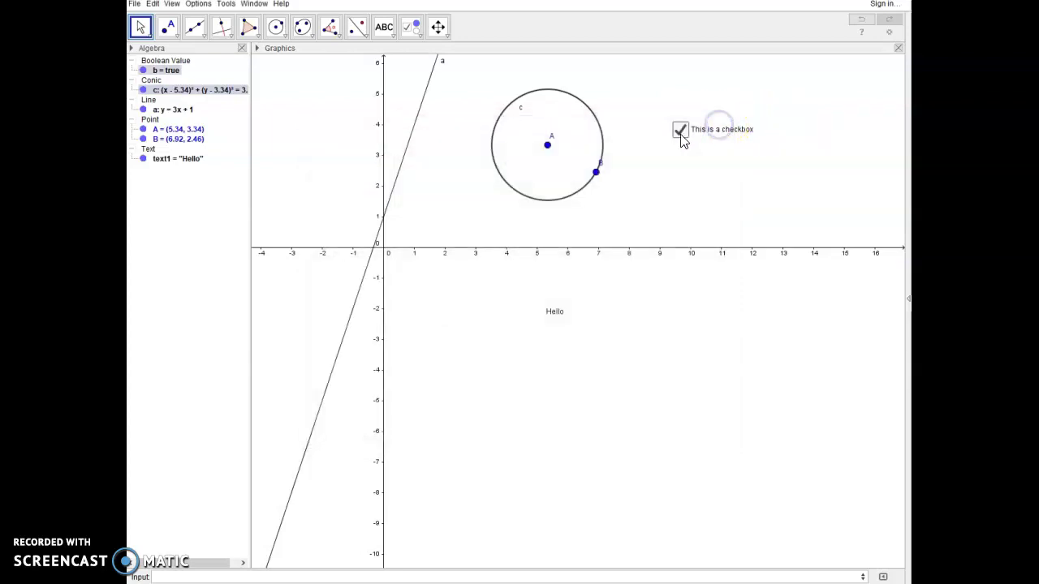
- Toggle the checkbox repeatedly to test that circle and line hide and show together
{"action": "double_click", "coordinate": [681, 132]}
{"action": "left_click", "coordinate": [680, 133]}
{"action": "double_click", "coordinate": [680, 132]}
{"action": "left_click", "coordinate": [680, 134]}
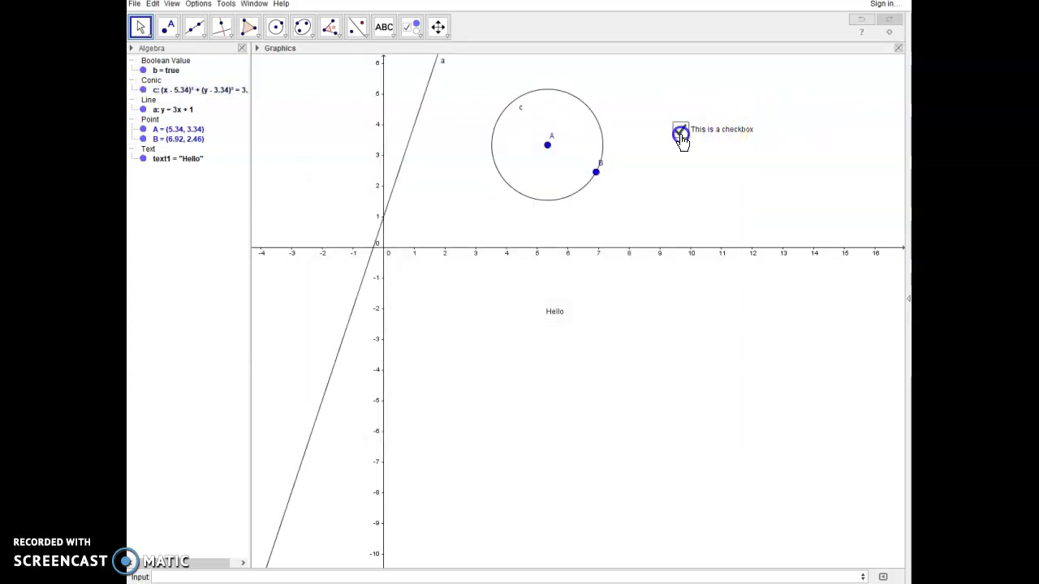
{"action": "double_click", "coordinate": [682, 138]}
{"action": "left_click", "coordinate": [683, 140]}
{"action": "left_click", "coordinate": [681, 135]}
{"action": "left_click", "coordinate": [680, 134]}
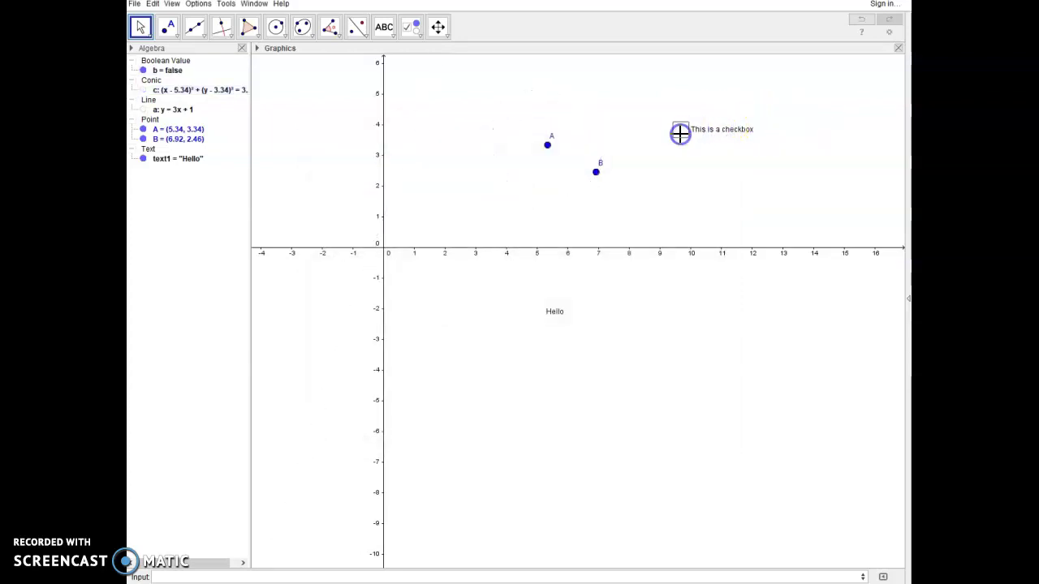
{"action": "double_click", "coordinate": [680, 134]}
{"action": "left_click", "coordinate": [680, 134]}
{"action": "double_click", "coordinate": [680, 134]}
{"action": "left_click", "coordinate": [681, 134]}
{"action": "left_click", "coordinate": [680, 134]}
- Hide points B and A by turning off Show Object for each
{"action": "right_click", "coordinate": [598, 172]}
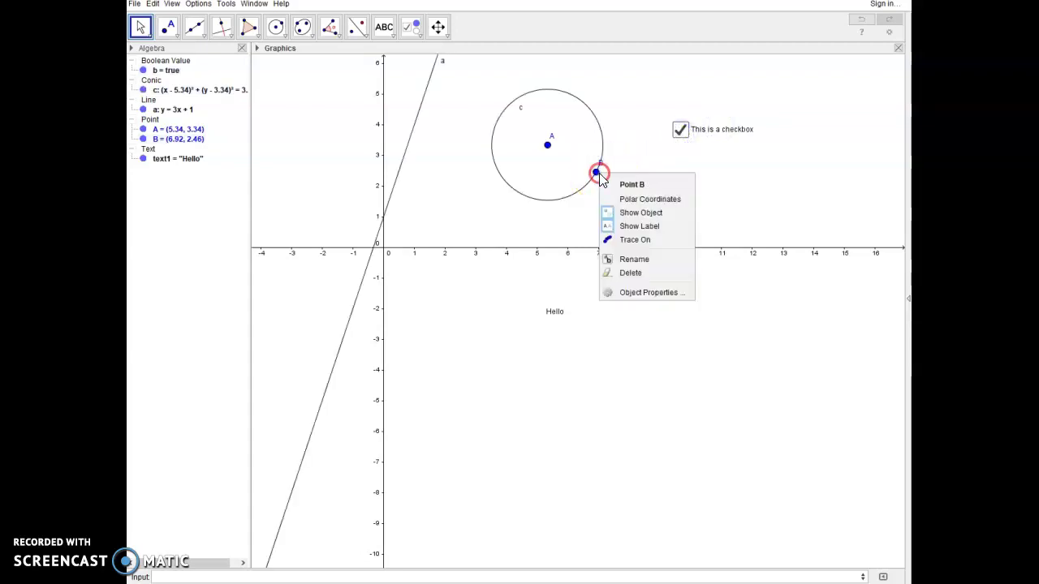
{"action": "left_click", "coordinate": [643, 217]}
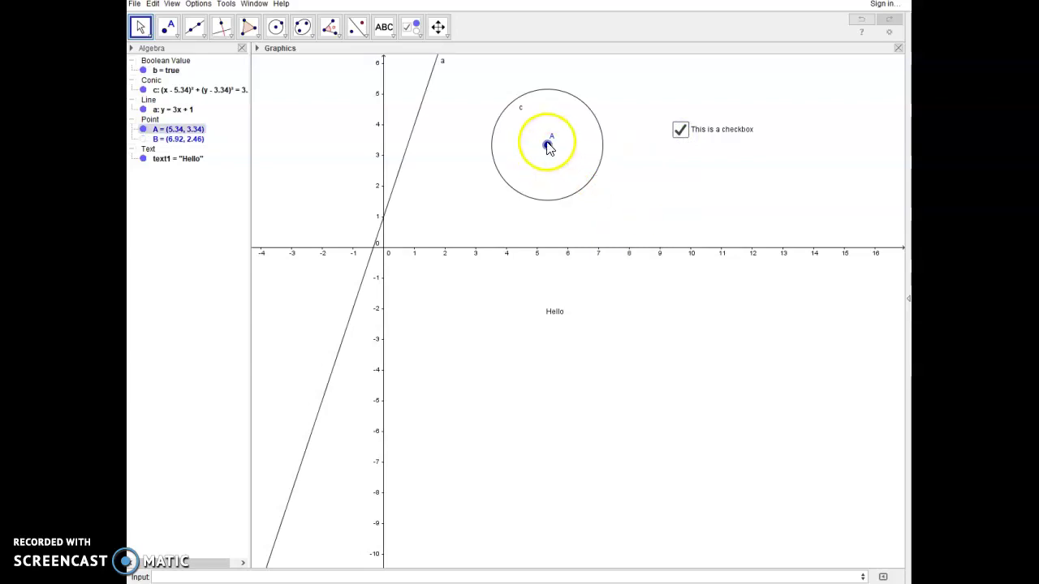
{"action": "right_click", "coordinate": [548, 146]}
{"action": "left_click", "coordinate": [586, 185]}
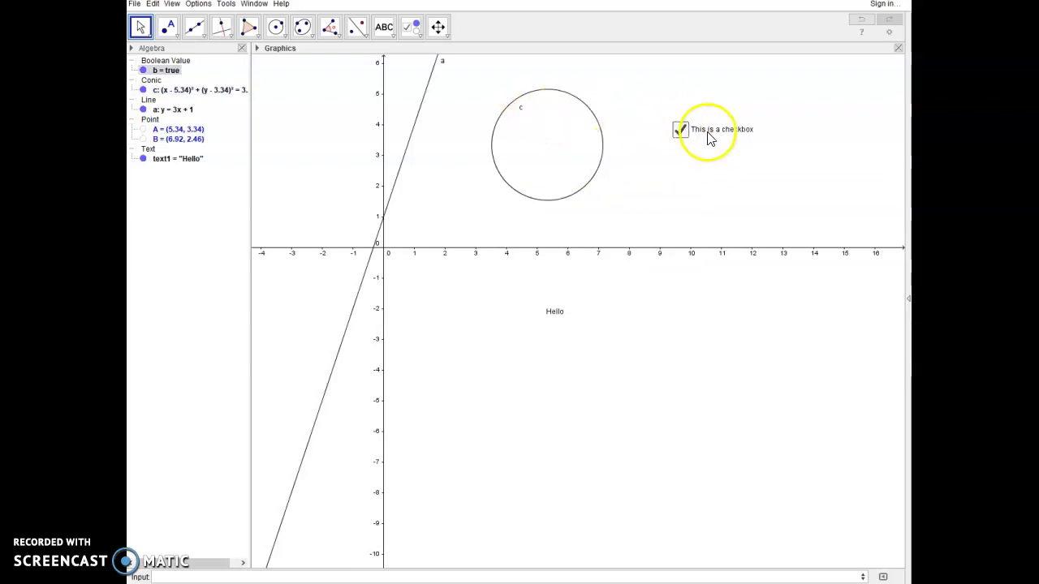
- Toggle the checkbox off and back on so the circle and line show
{"action": "left_click", "coordinate": [681, 131]}
{"action": "double_click", "coordinate": [682, 134]}
{"action": "left_click", "coordinate": [681, 132]}
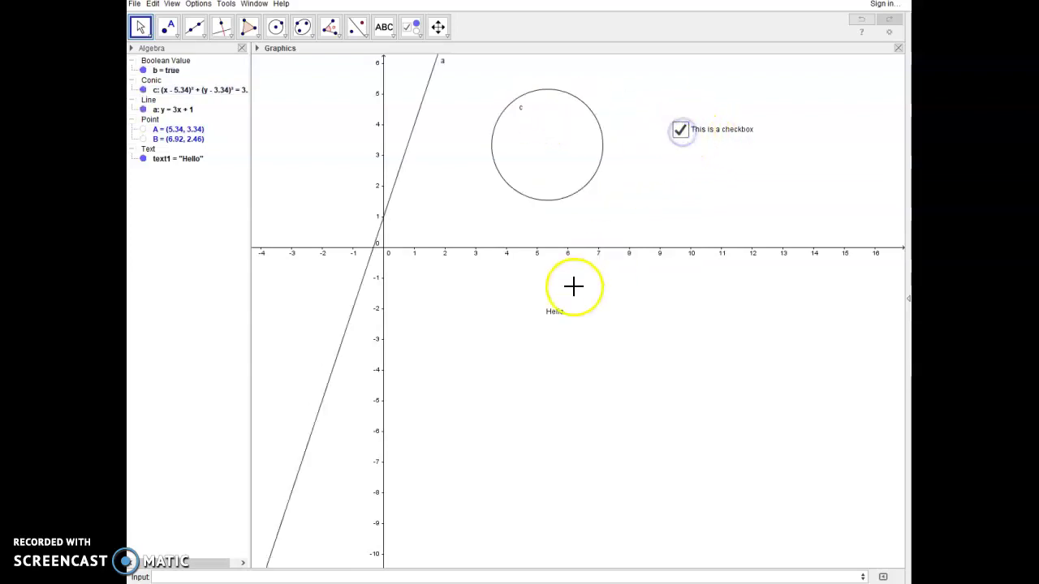
- Set the Hello text's Condition to Show Object to b in its Advanced properties
{"action": "right_click", "coordinate": [559, 312]}
{"action": "left_click", "coordinate": [587, 431]}
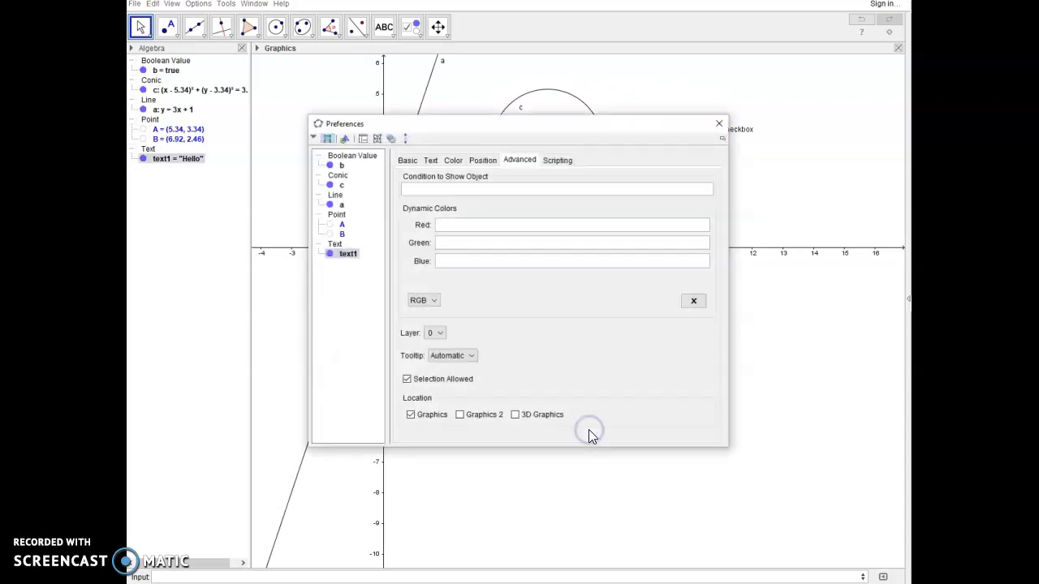
{"action": "left_click", "coordinate": [505, 226]}
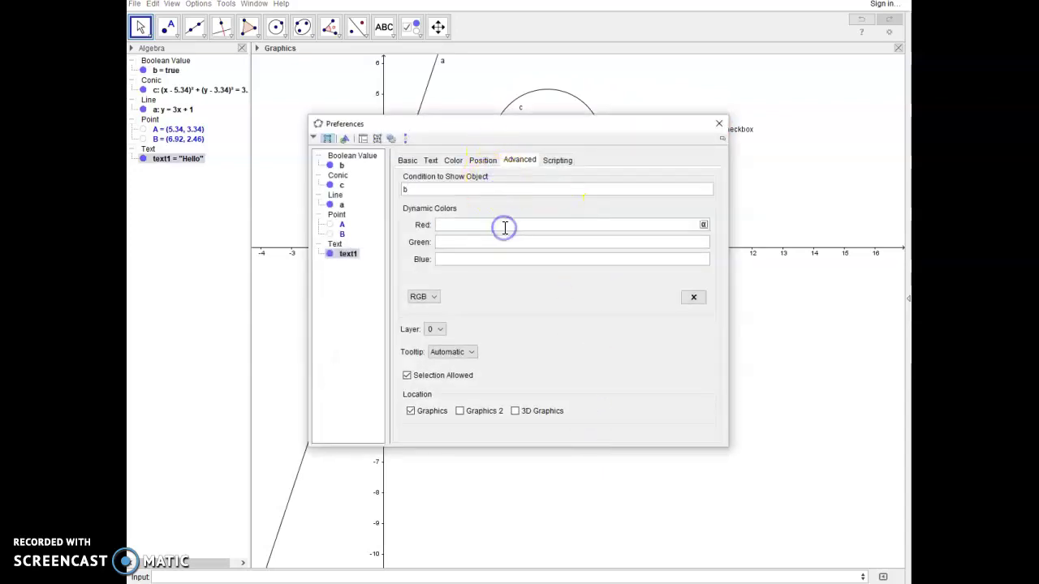
{"action": "left_click", "coordinate": [719, 124]}
- Toggle the checkbox repeatedly to confirm line, circle and Hello hide and show together
{"action": "left_click", "coordinate": [680, 131]}
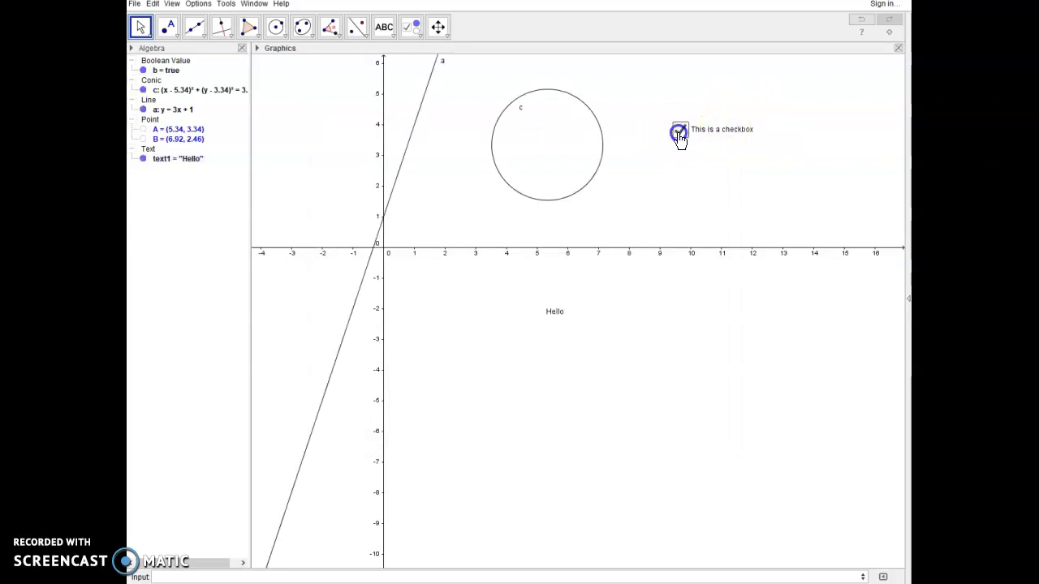
{"action": "left_click", "coordinate": [678, 131]}
{"action": "left_click", "coordinate": [679, 131]}
{"action": "left_click", "coordinate": [679, 131]}
{"action": "left_click", "coordinate": [678, 132]}
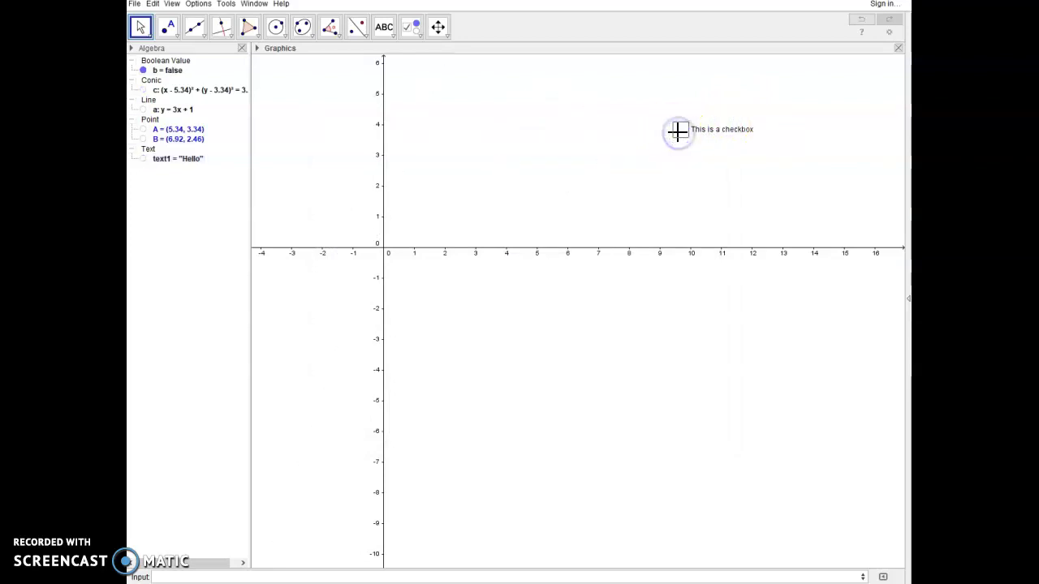
{"action": "left_click", "coordinate": [679, 131]}
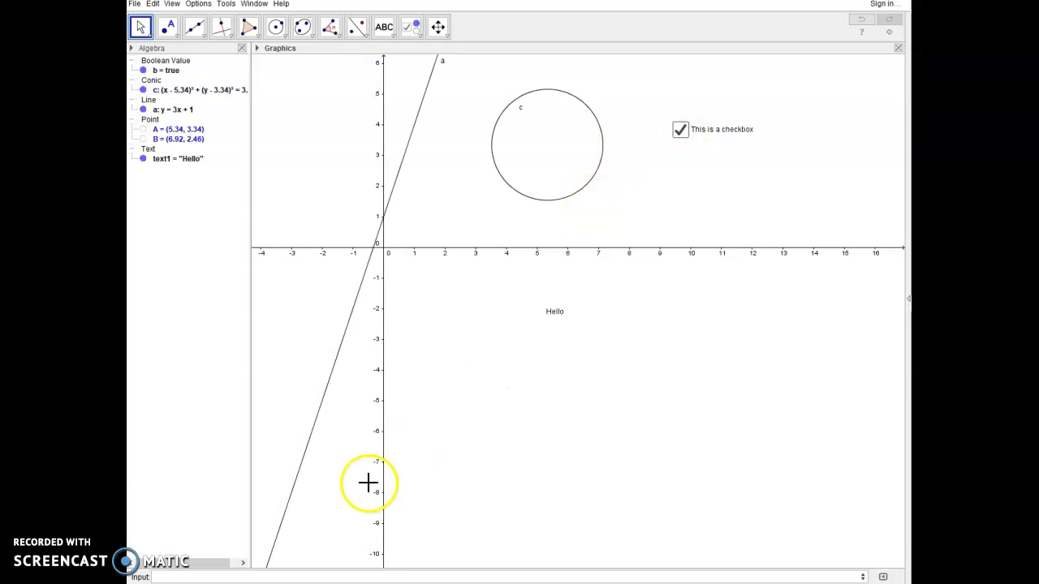